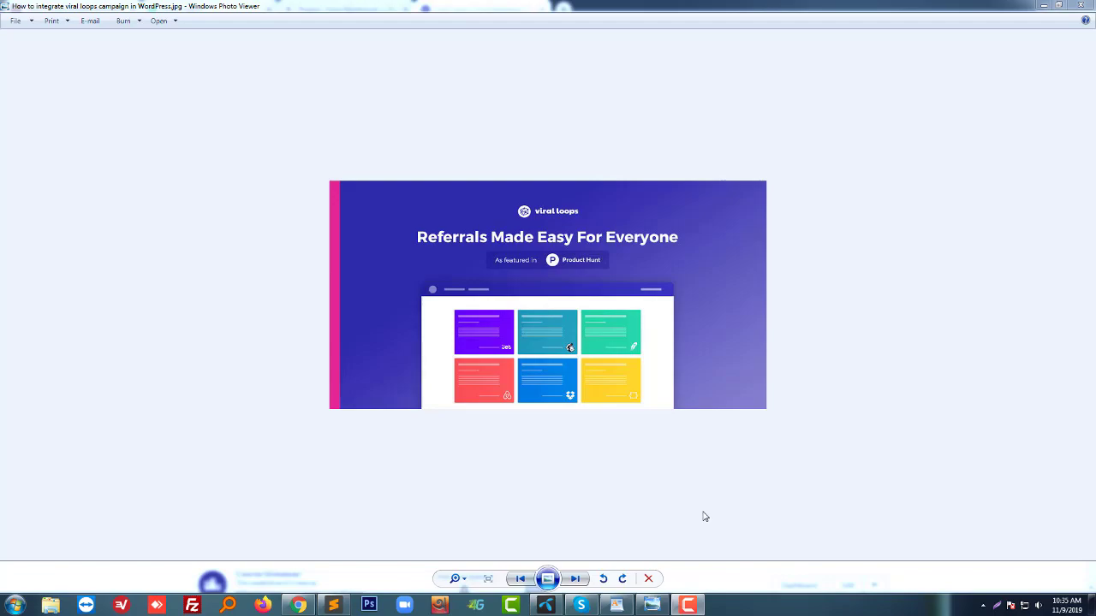
Switch from the Viral Loops title image to the WordPad notes document.
left_click(616, 605)
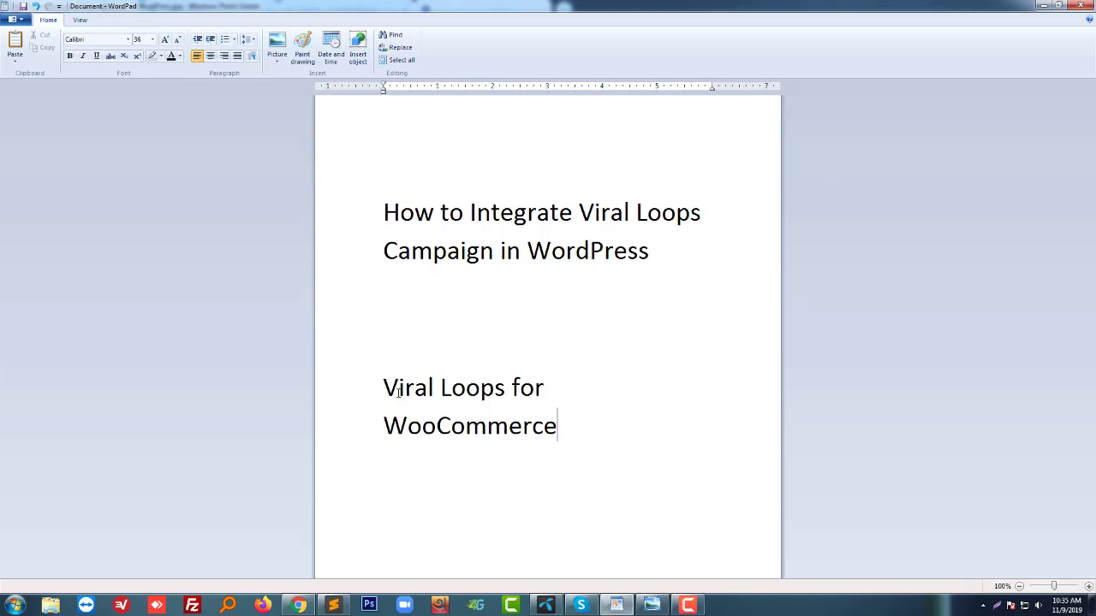
Select 'Viral Loops for WooCommerce' in the notes, minimize WordPad, and return to Installed Plugins.
left_click_drag(386, 387, 564, 421)
key("ctrl+c")
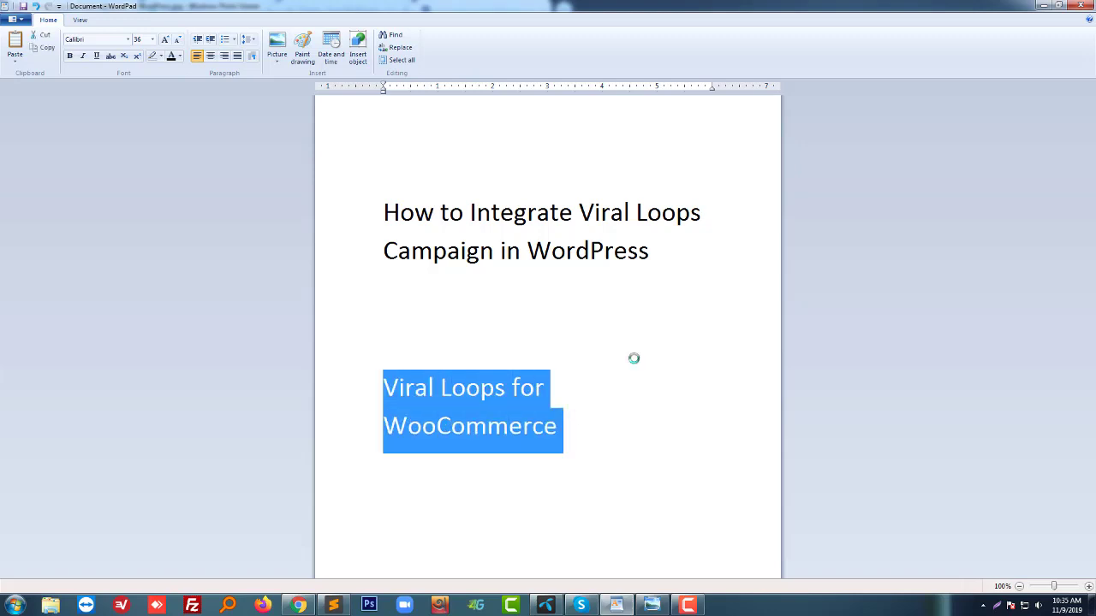
left_click(1044, 5)
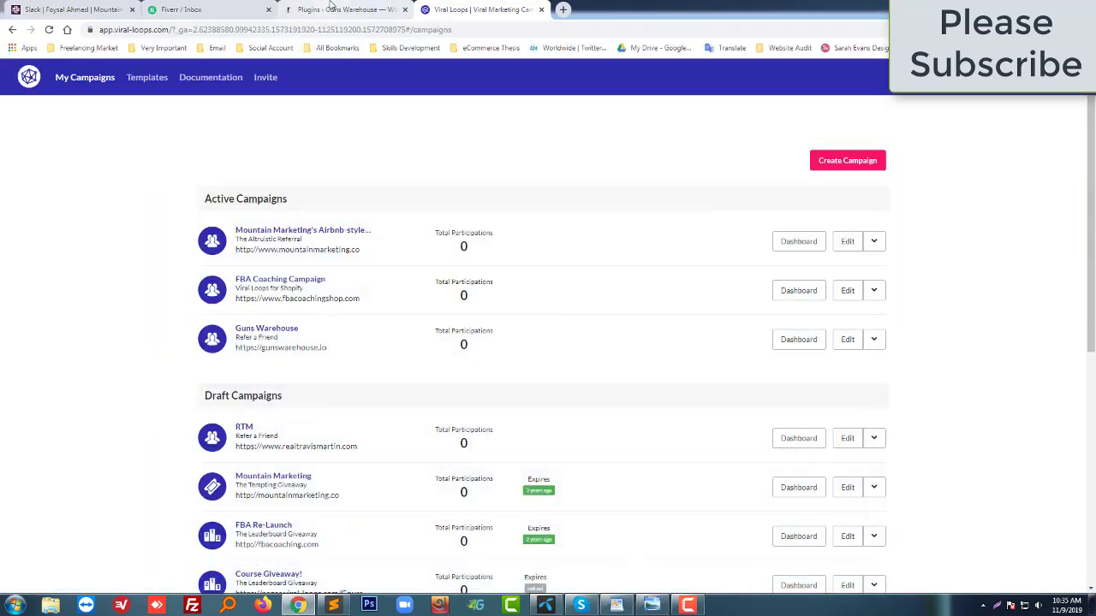
left_click(342, 9)
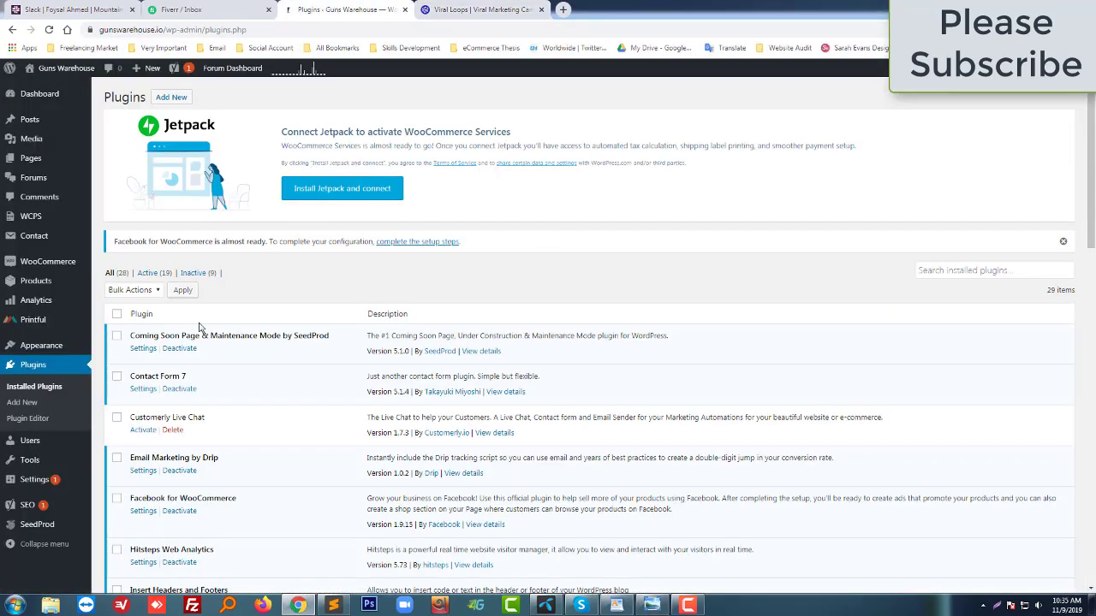
Search Add New plugins for 'Viral Loops for WooCommerce' and install it.
left_click(23, 402)
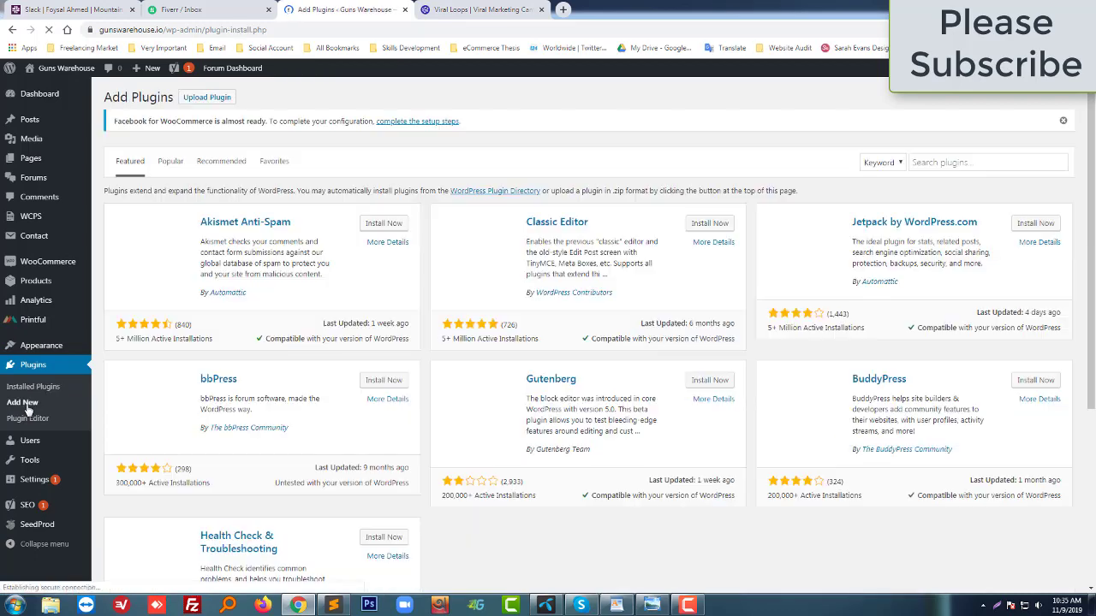
left_click(964, 163)
key("ctrl+v")
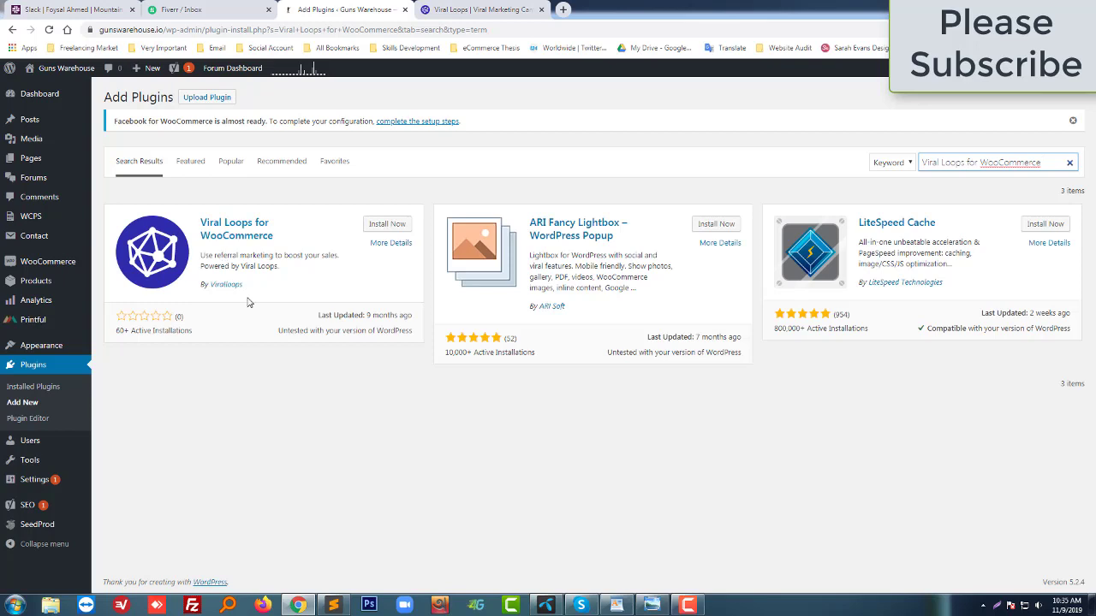
left_click(219, 441)
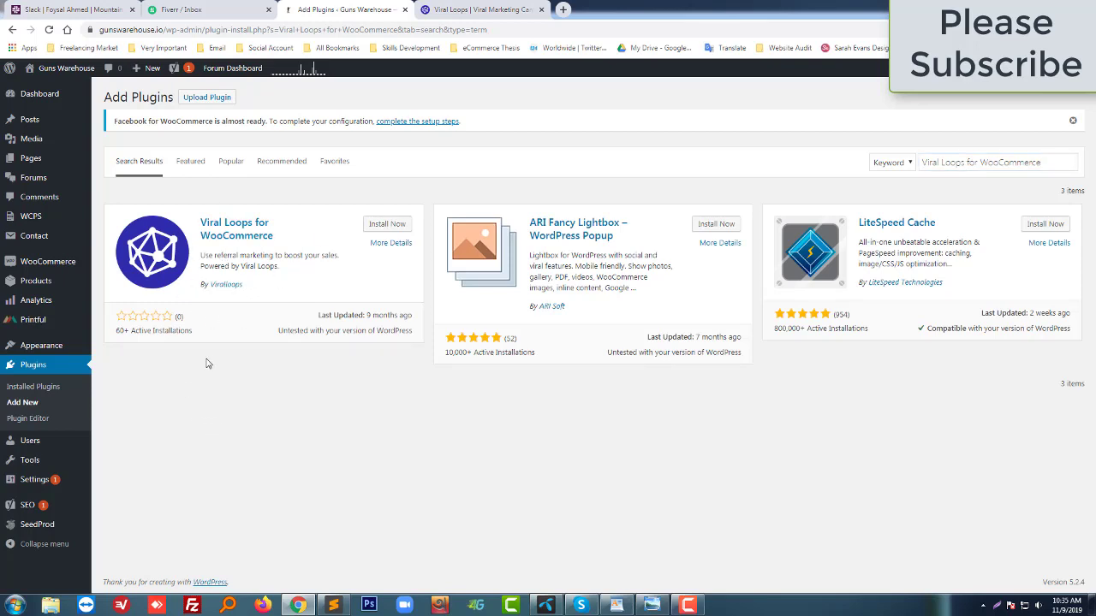
left_click(381, 224)
Activate Viral Loops for WooCommerce, locate it in the plugins list, and open its Settings page.
left_click(393, 224)
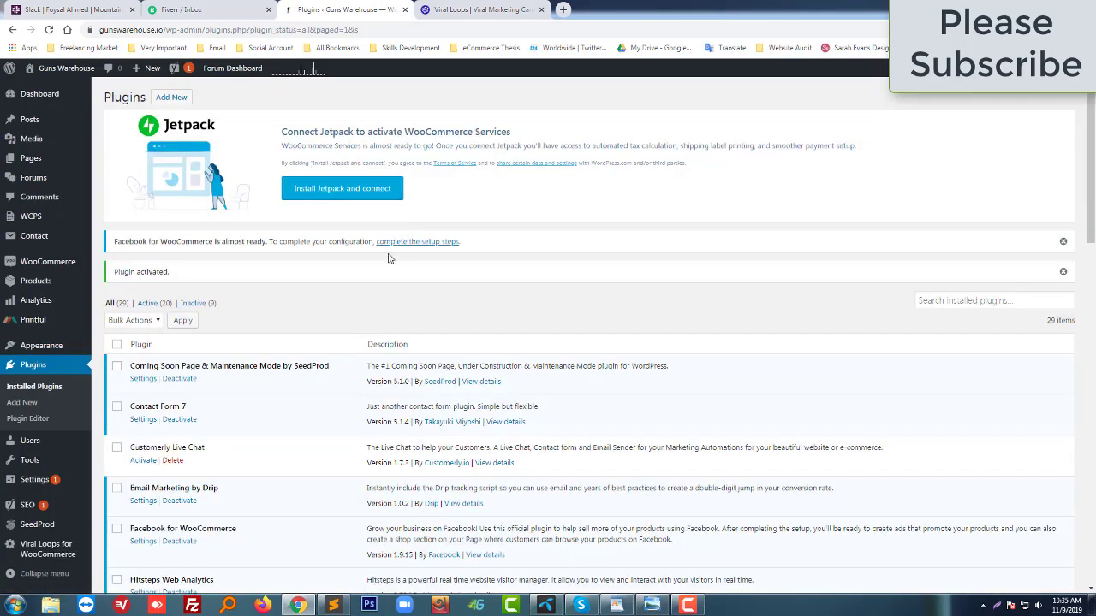
scroll(214, 444, "down", 4)
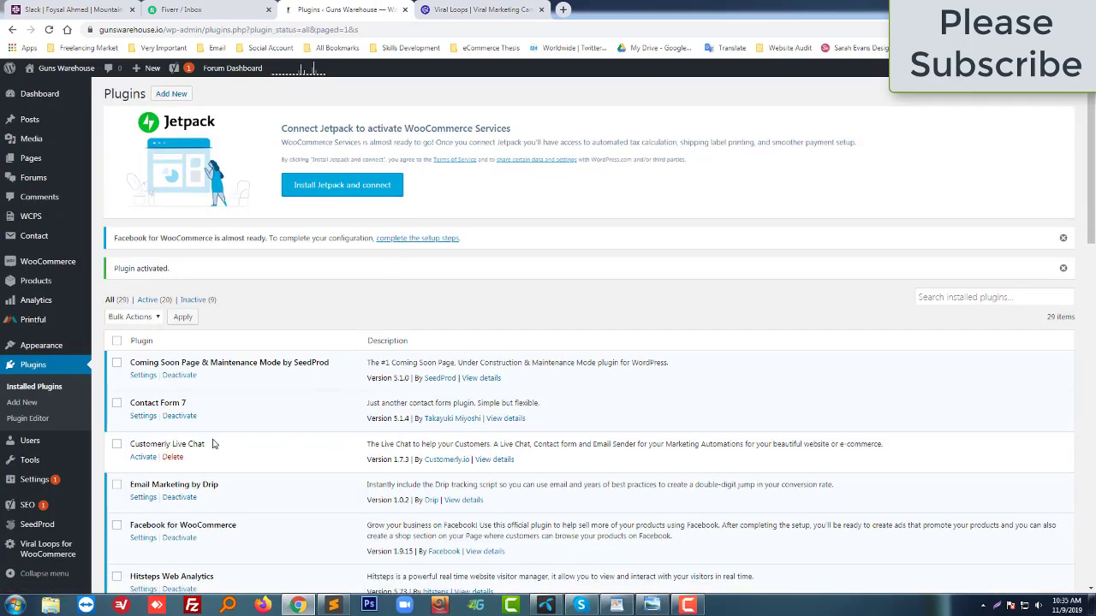
scroll(213, 443, "down", 4)
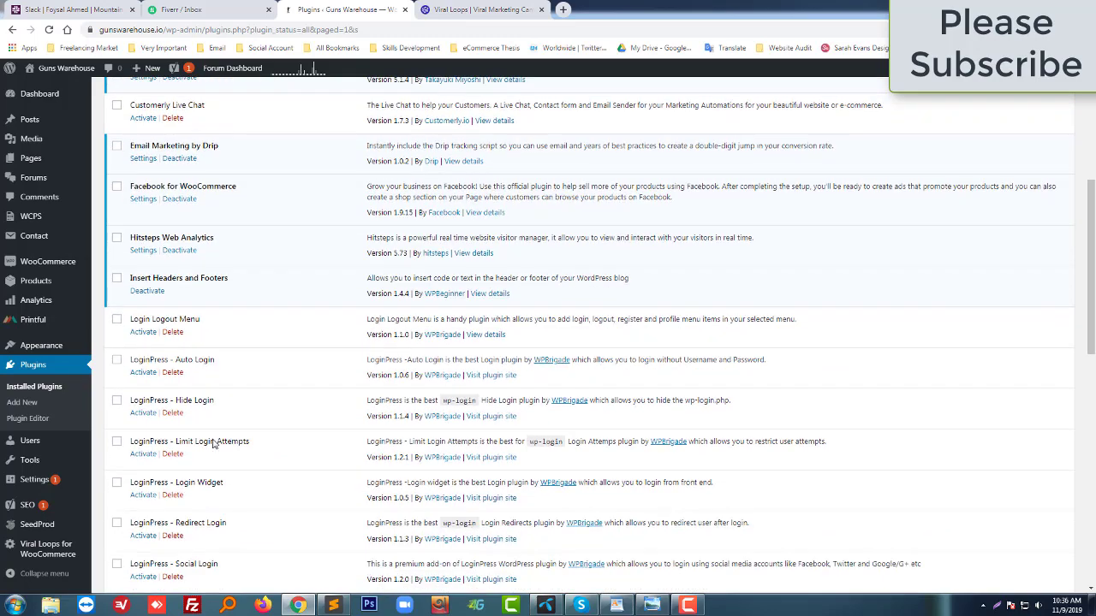
scroll(214, 443, "down", 1)
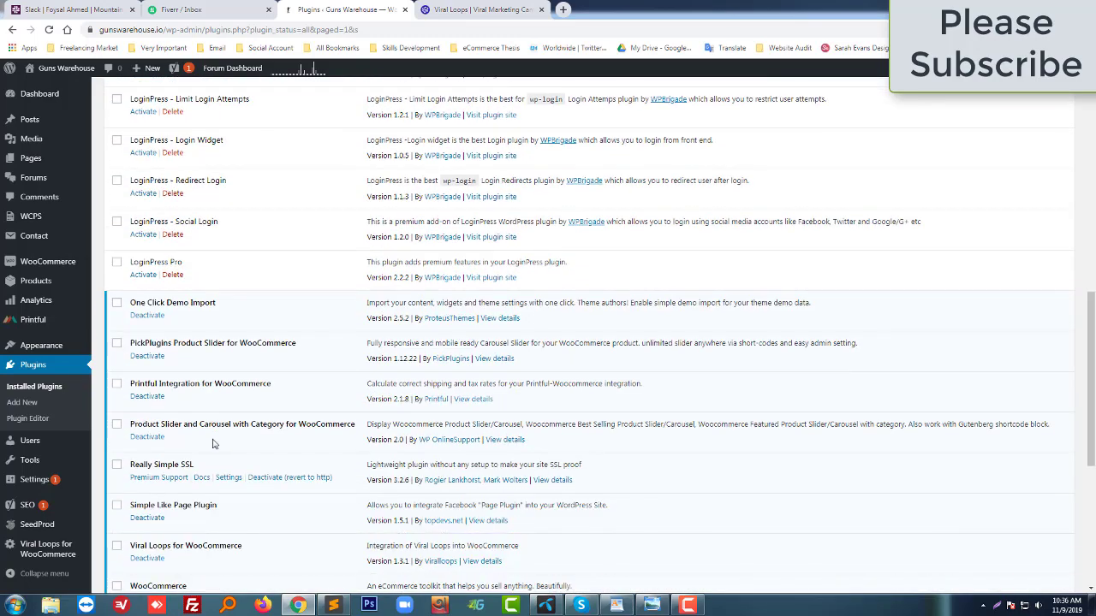
scroll(213, 444, "down", 2)
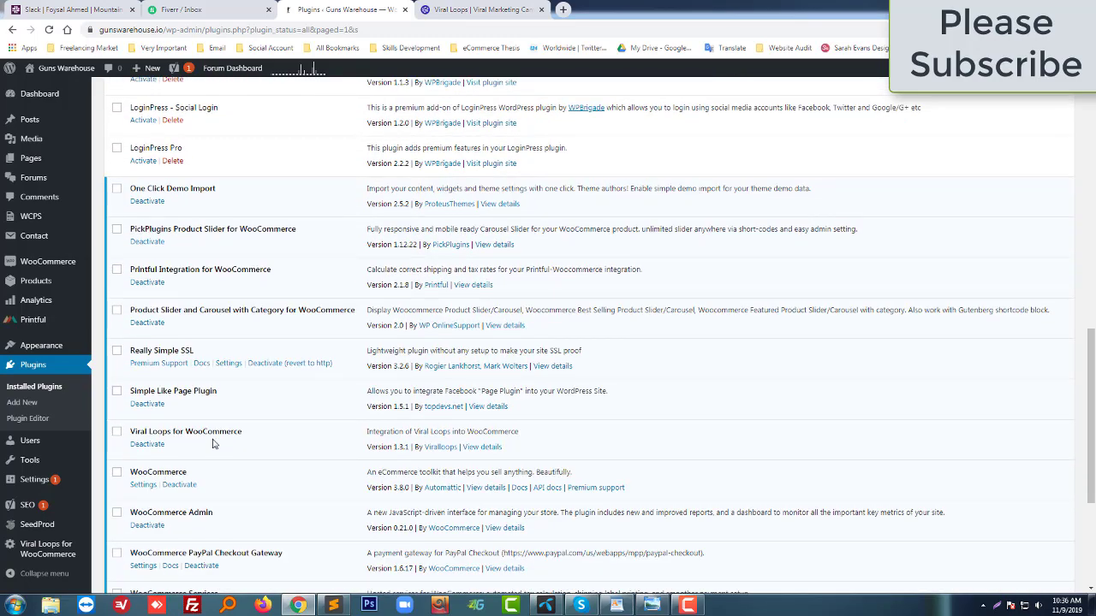
left_click(53, 554)
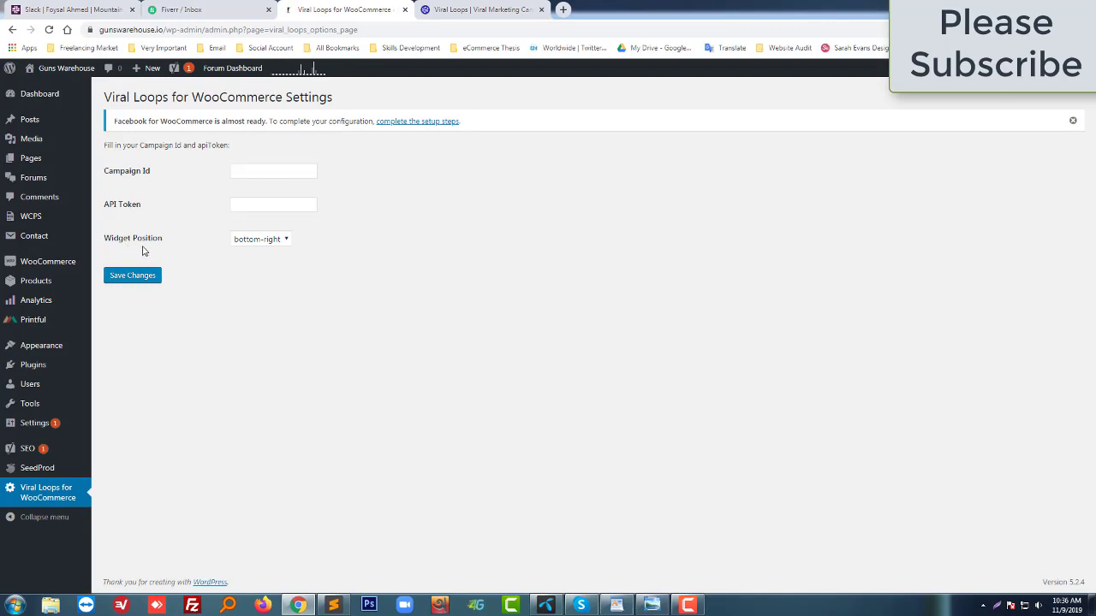
Check the Widget Position choices, then switch to the Viral Loops My Campaigns page.
left_click(287, 245)
left_click(286, 245)
left_click(463, 8)
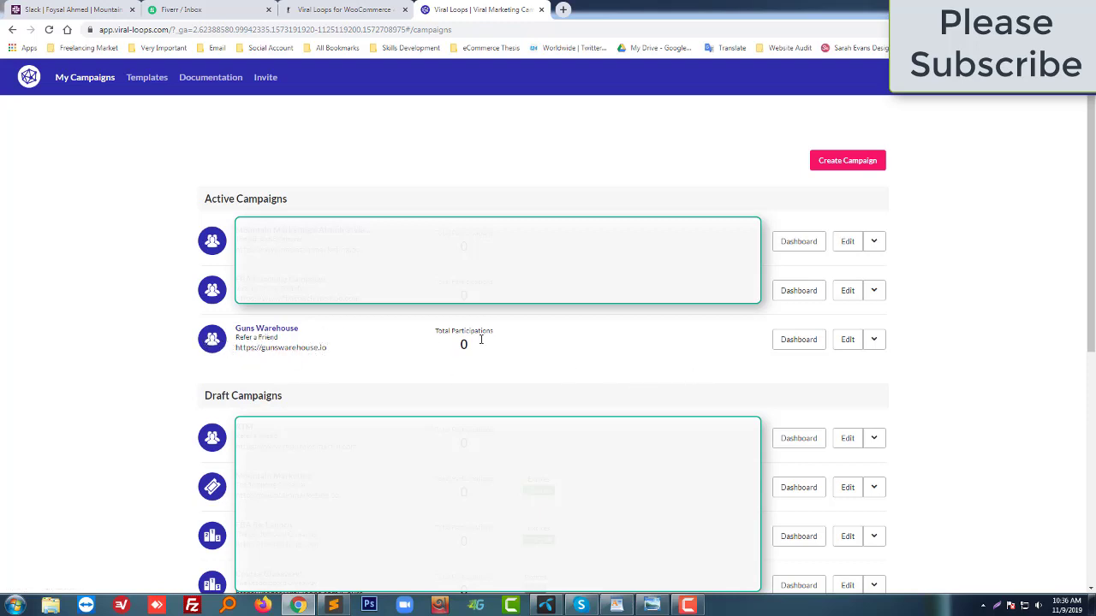
Edit the Guns Warehouse campaign listed under Active Campaigns.
left_click(846, 341)
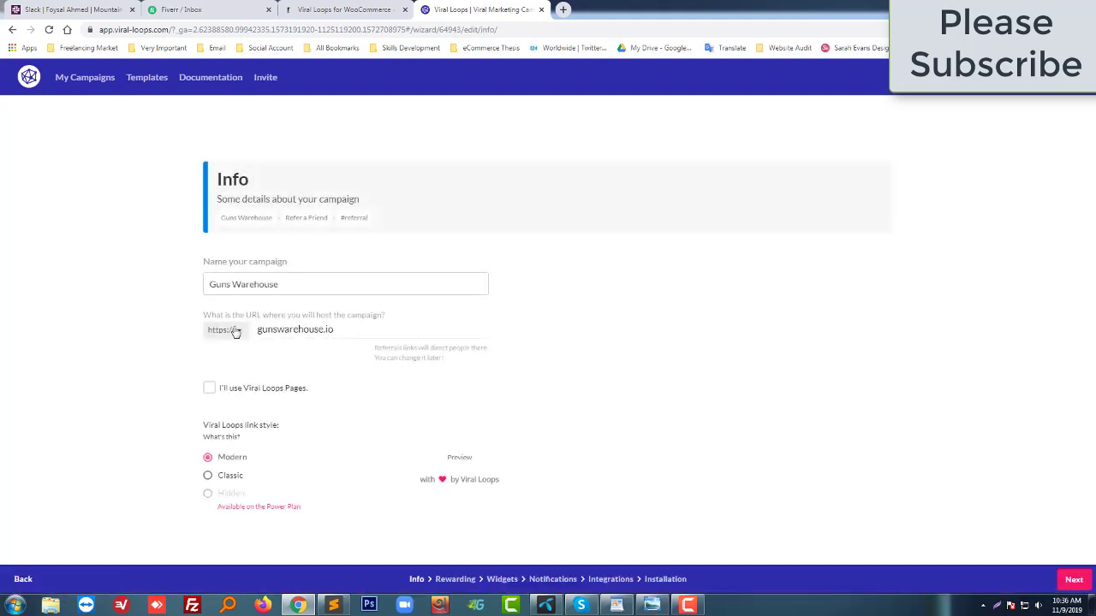
Advance the Guns Warehouse wizard past Info, Rewarding and Widgets unchanged to Notifications.
left_click(1071, 580)
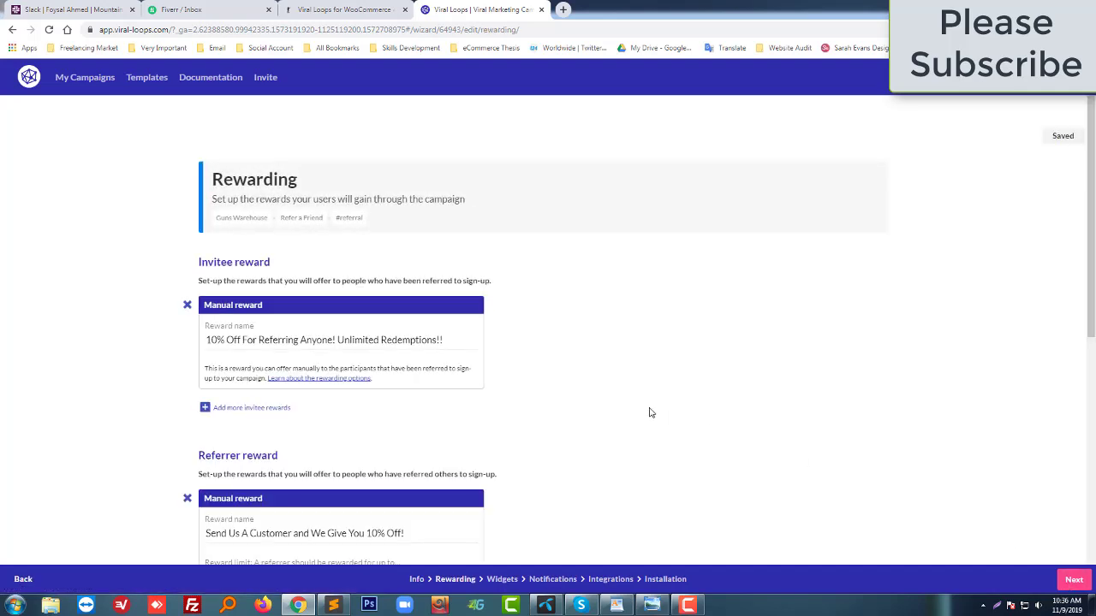
scroll(651, 412, "down", 3)
scroll(651, 412, "down", 2)
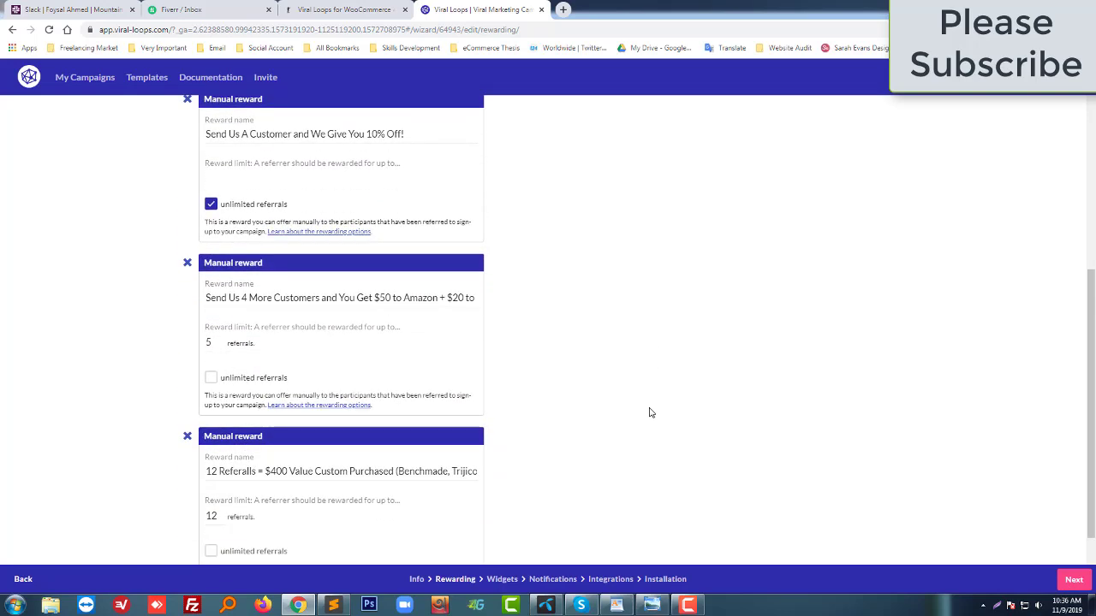
scroll(649, 412, "down", 1)
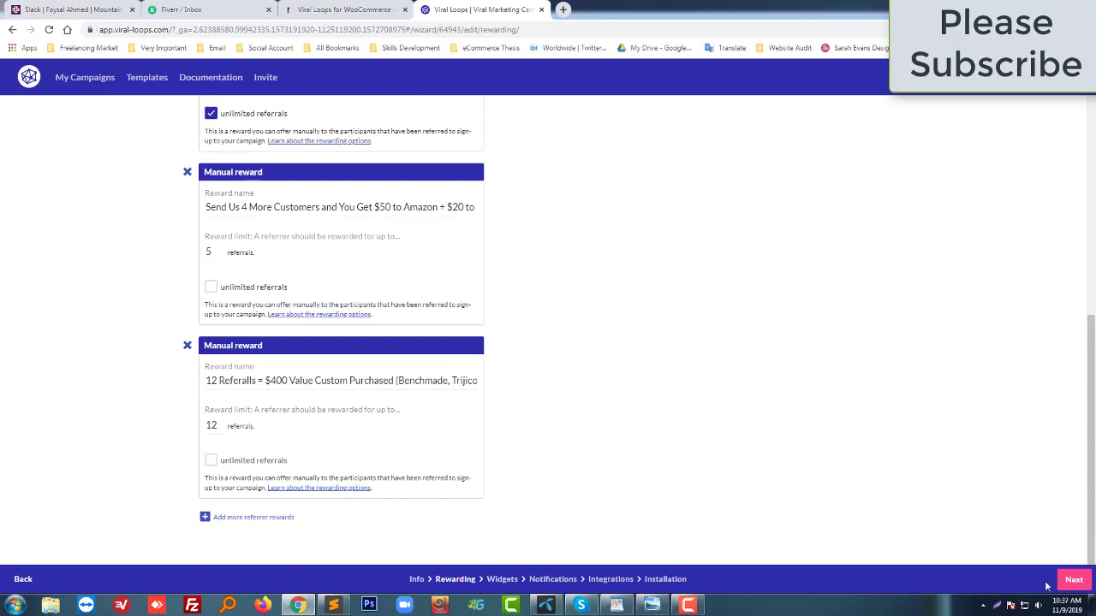
left_click(1073, 581)
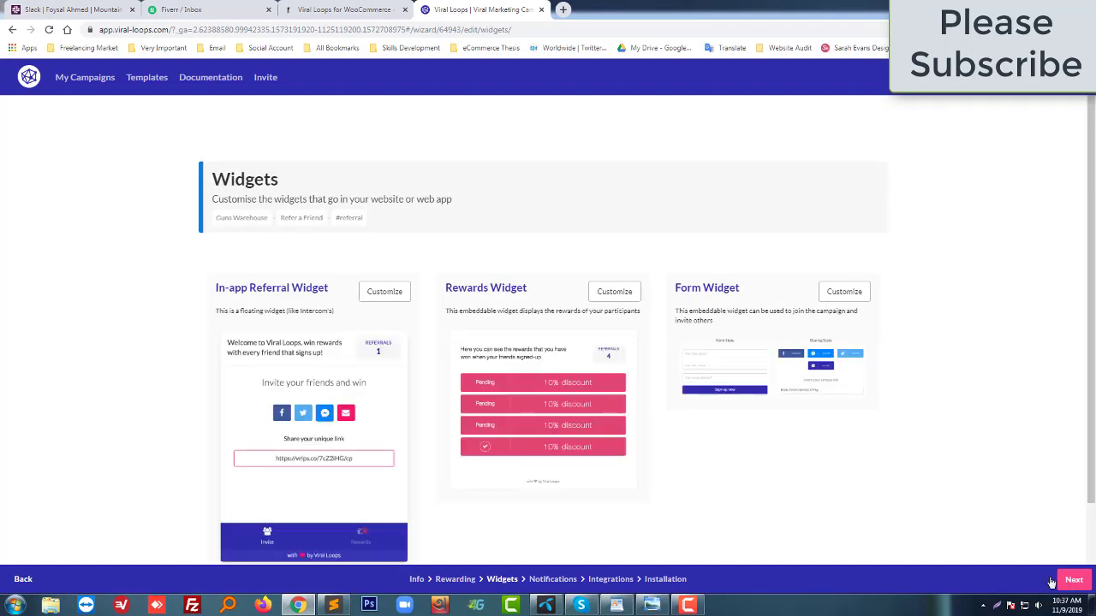
scroll(332, 440, "down", 2)
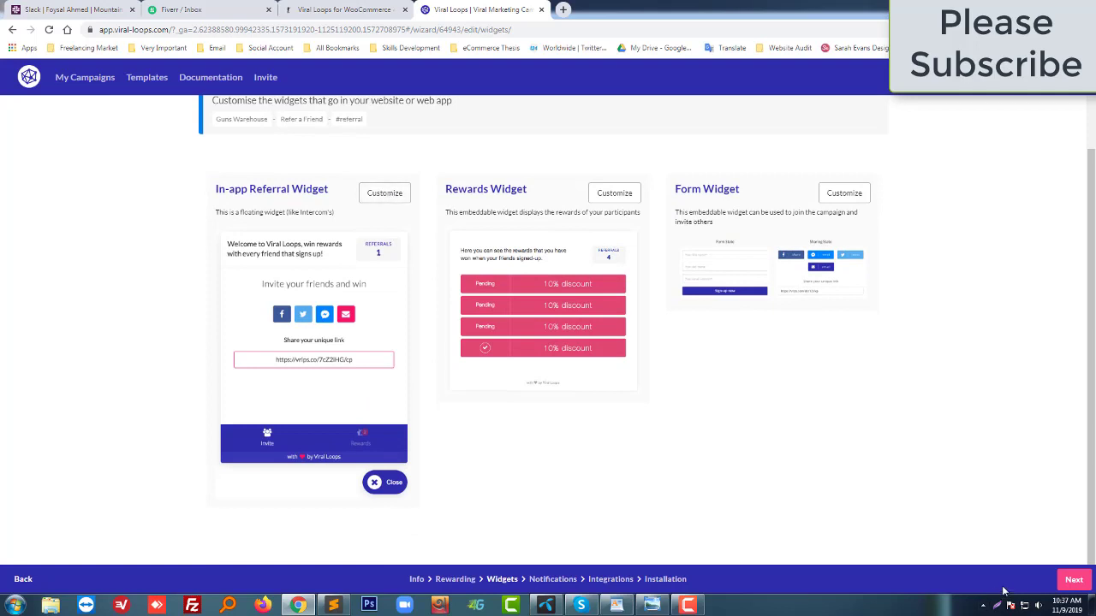
left_click(1073, 580)
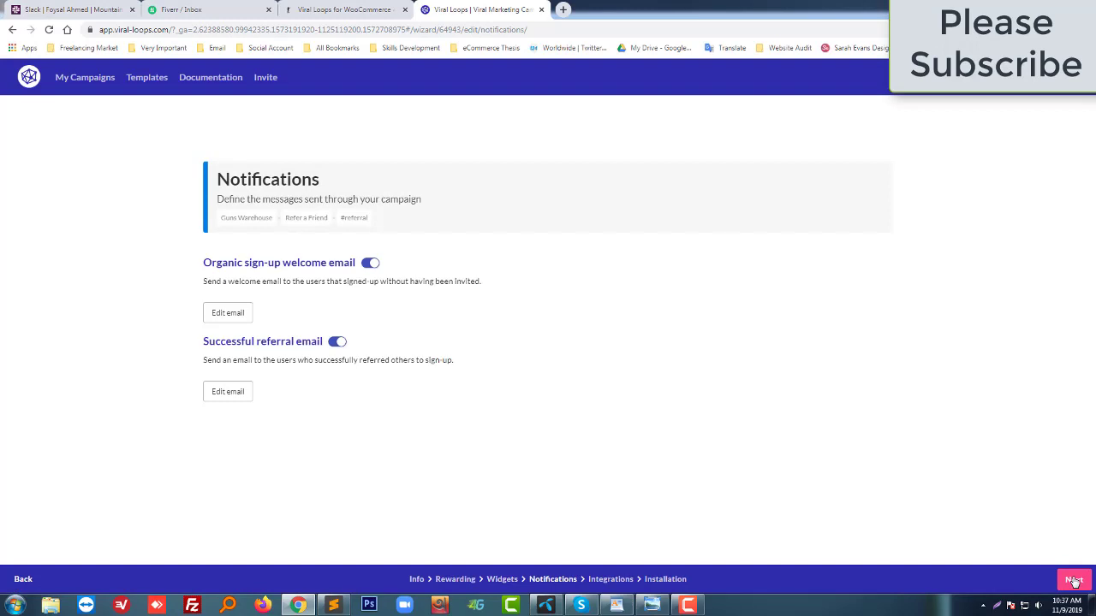
Advance through Integrations, leaving Slack, MailChimp, HubSpot and others off, to Installation.
left_click(1073, 580)
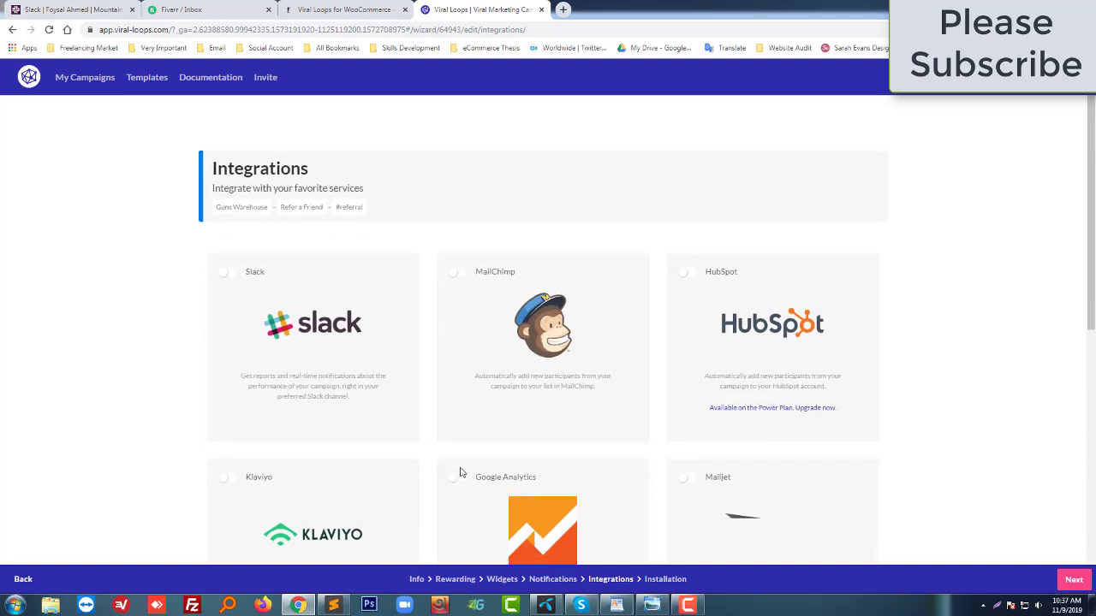
scroll(460, 471, "down", 6)
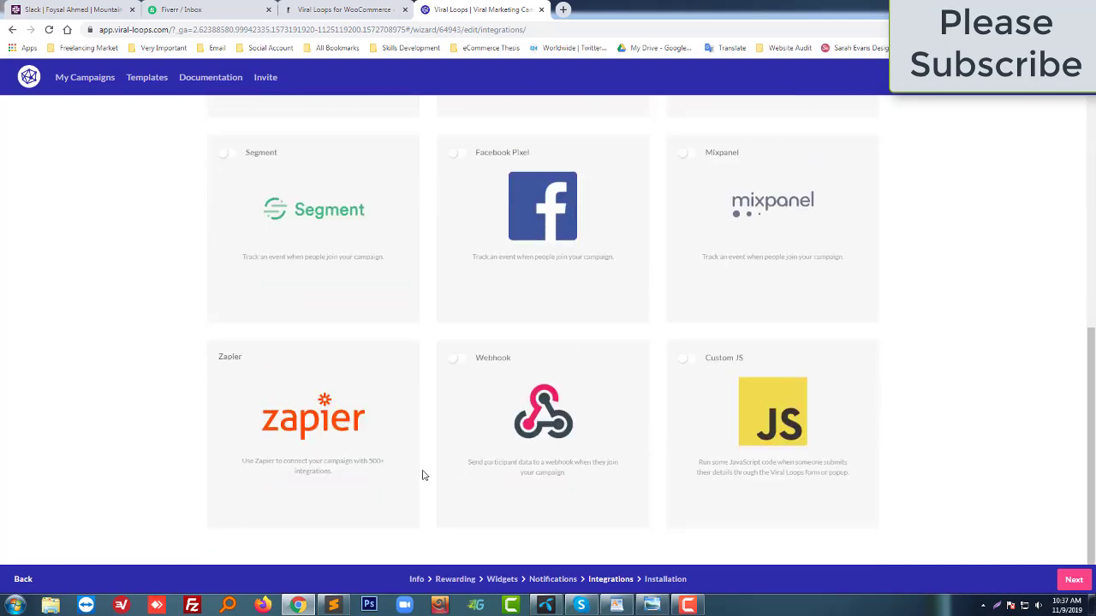
scroll(409, 479, "up", 6)
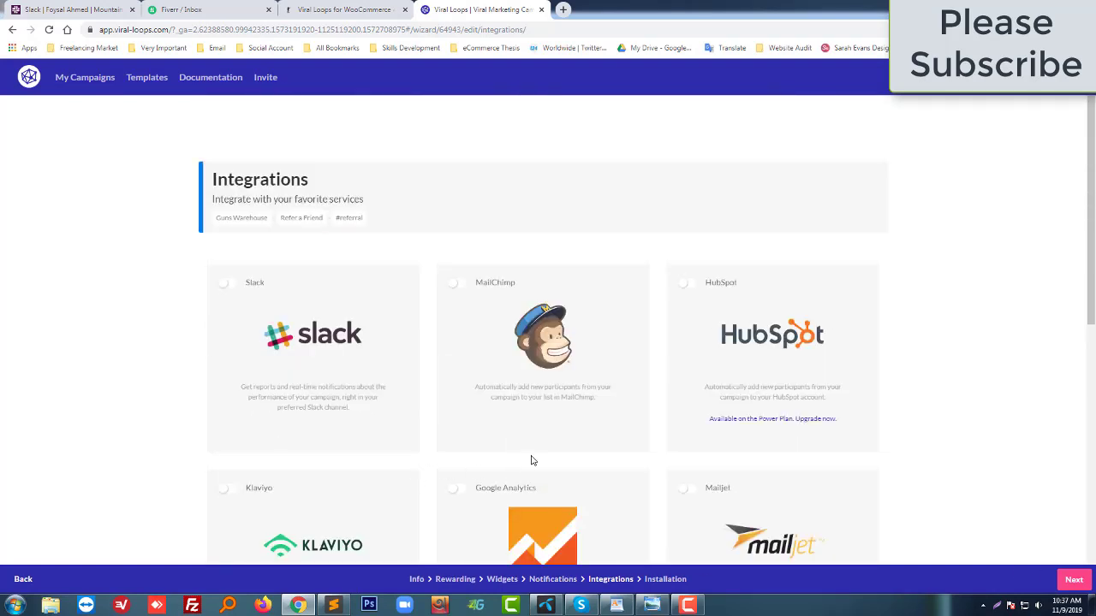
scroll(533, 467, "down", 6)
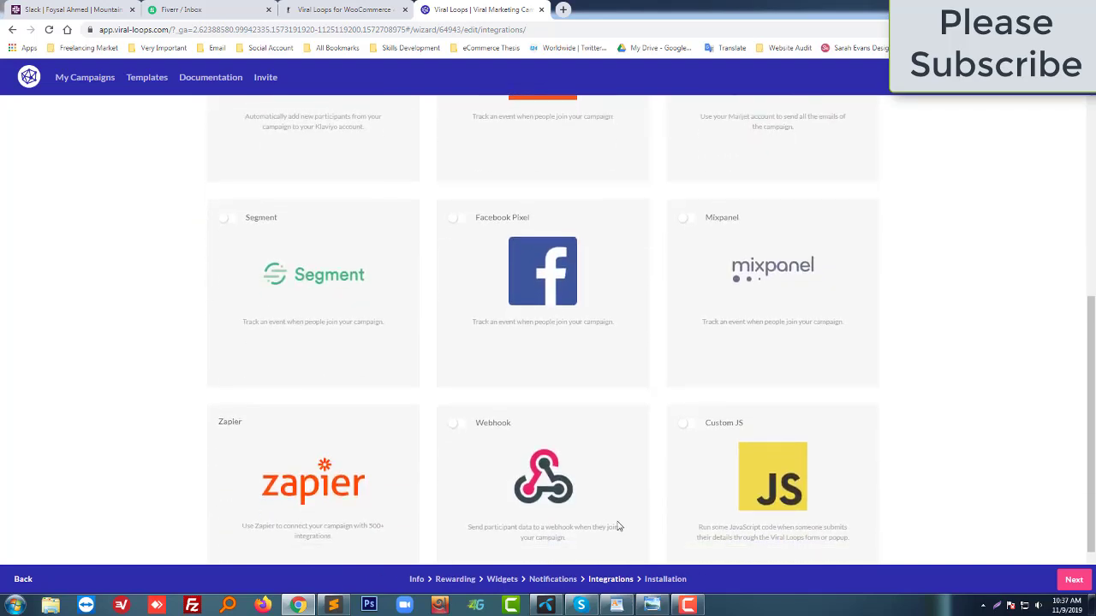
left_click(1073, 580)
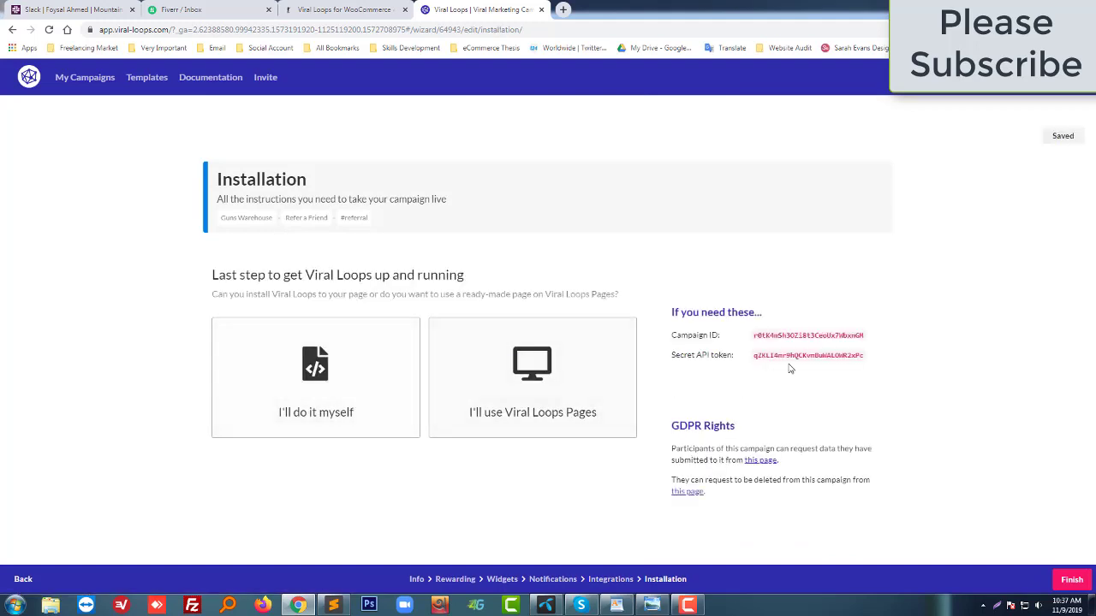
Copy the campaign ID from the Installation page into the WordPress Campaign Id field.
double_click(817, 340)
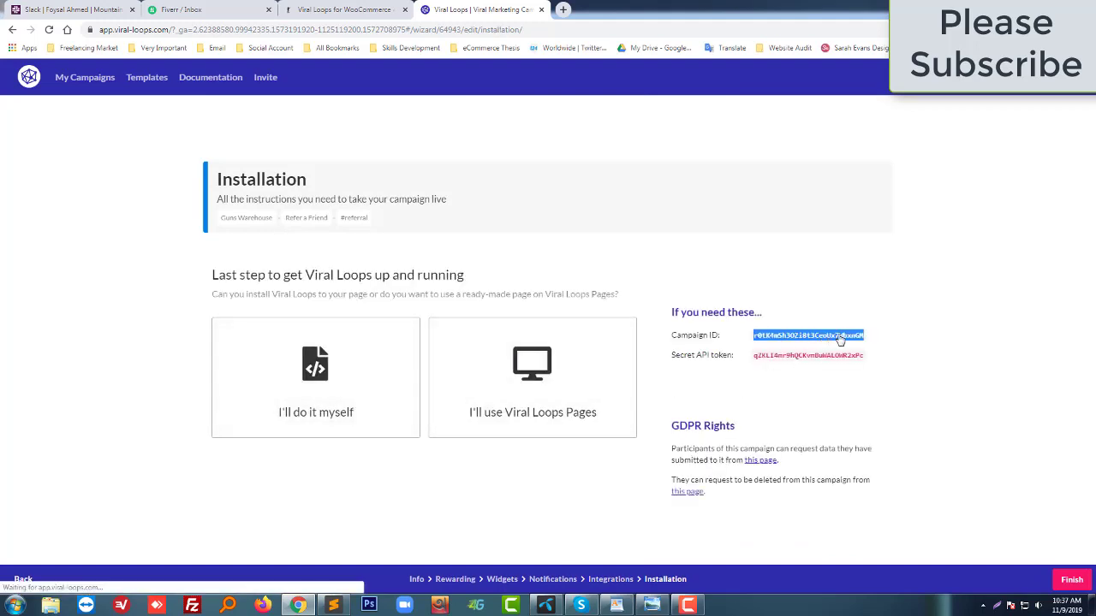
right_click(843, 338)
left_click(865, 344)
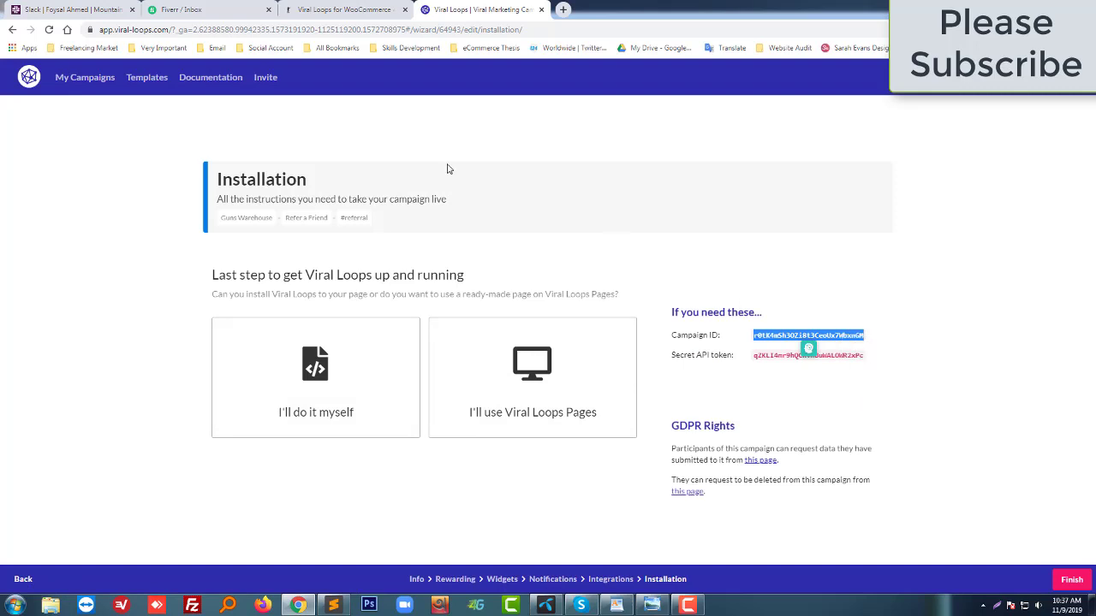
left_click(341, 11)
left_click(260, 171)
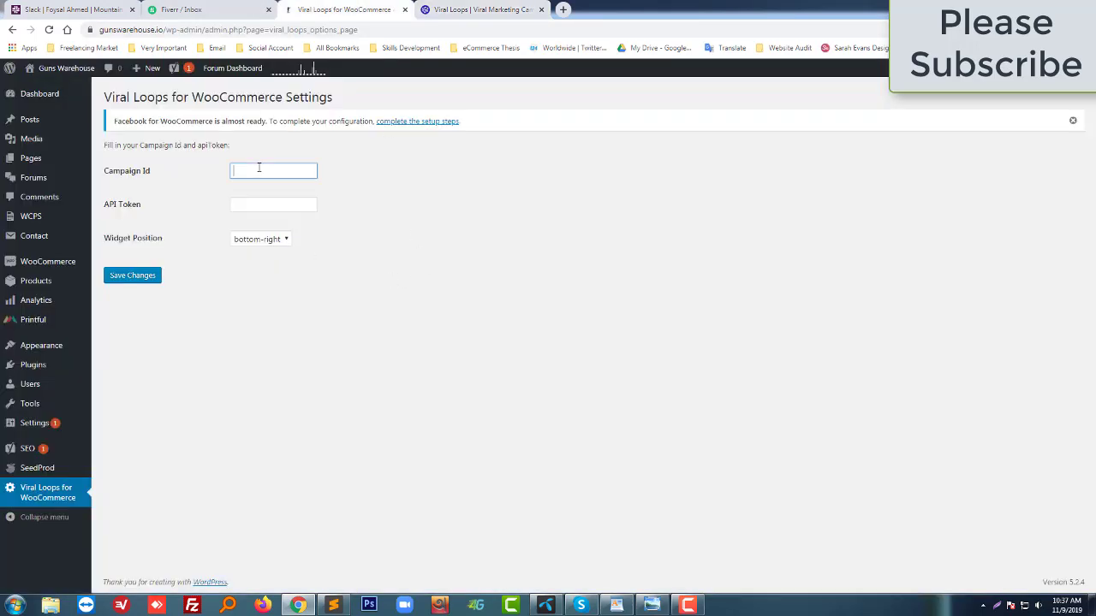
key("ctrl+v")
Copy the secret API token from Viral Loops into the plugin's API Token field.
left_click(430, 11)
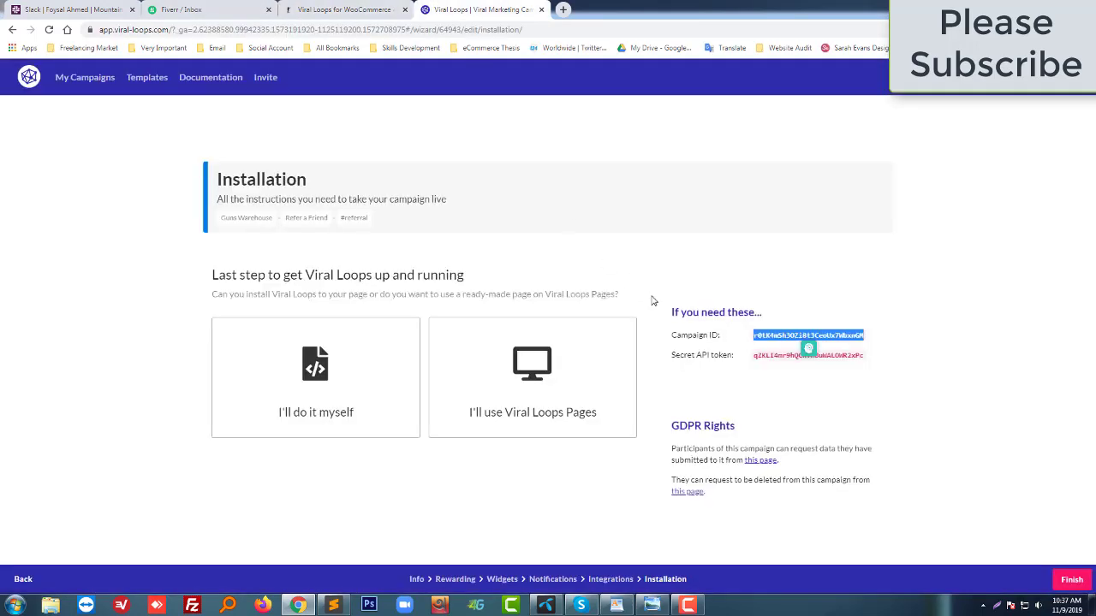
left_click(788, 379)
double_click(787, 356)
right_click(788, 356)
left_click(805, 365)
left_click(321, 11)
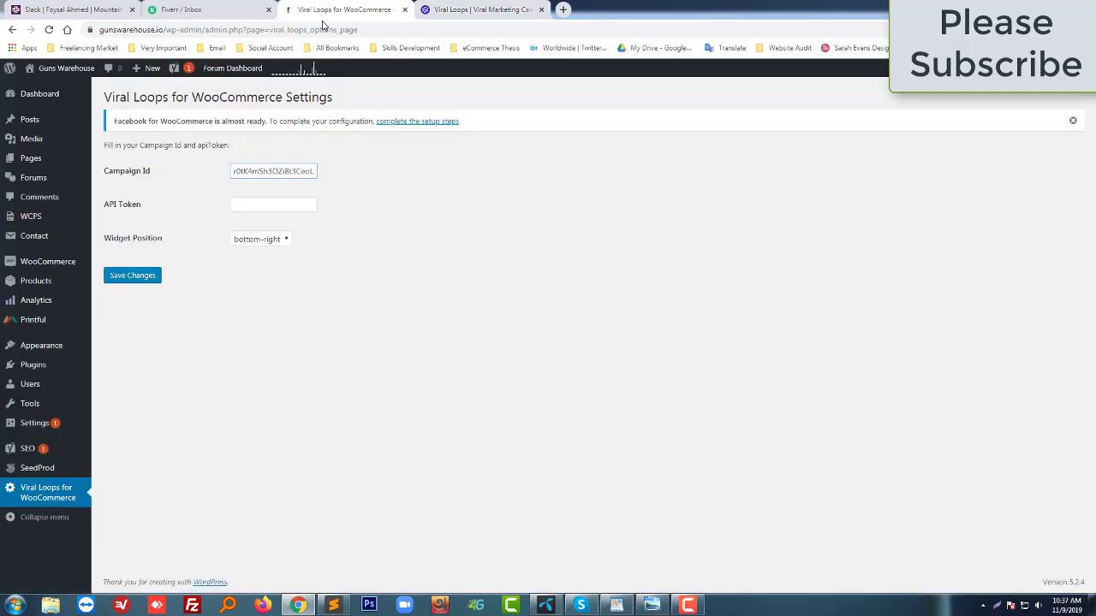
left_click(284, 205)
key("ctrl+v")
Save the Viral Loops plugin settings with the pasted campaign ID and API token.
left_click(392, 213)
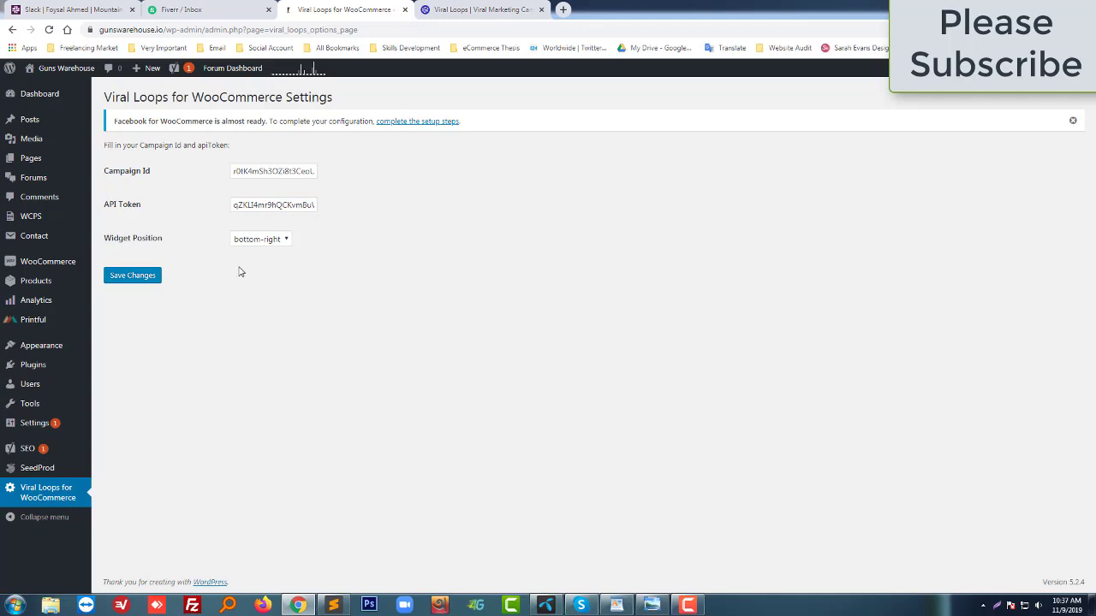
left_click(133, 277)
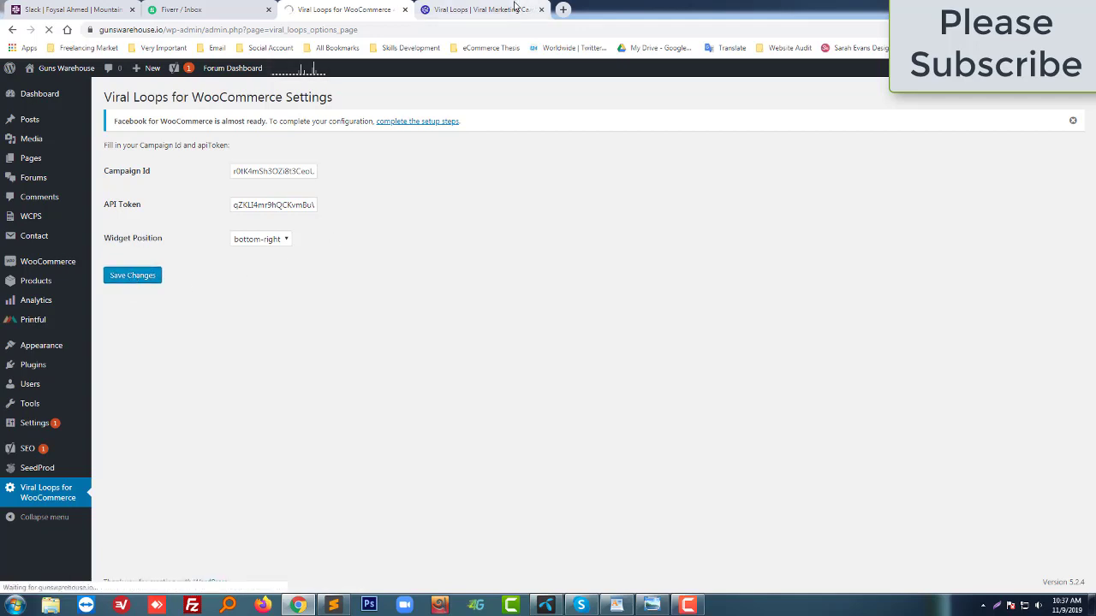
left_click(514, 6)
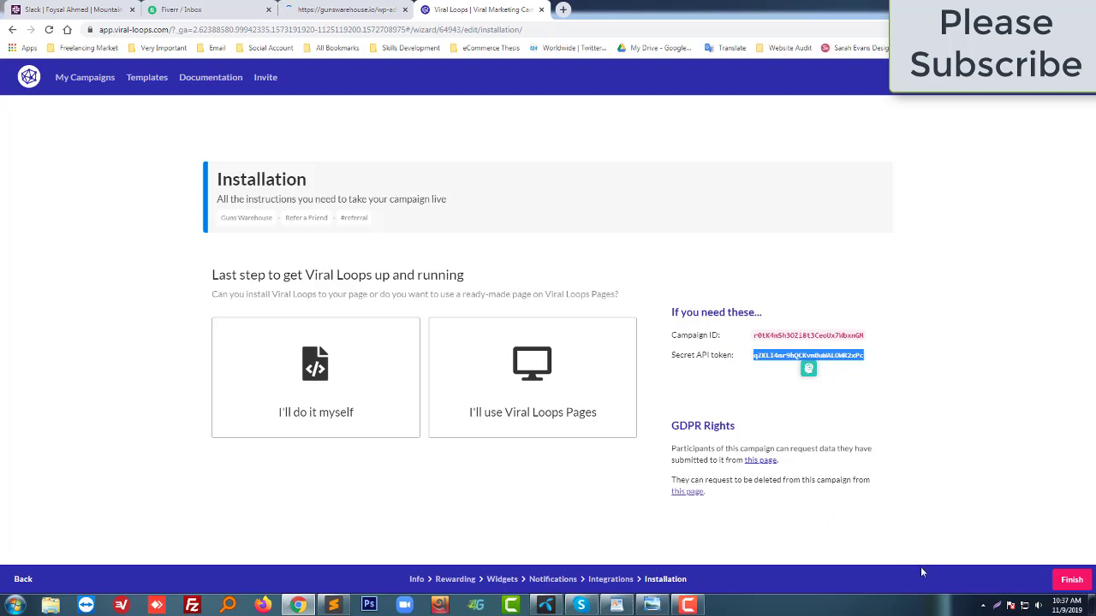
Finish the Guns Warehouse campaign wizard and go back to the saved plugin settings.
left_click(1070, 581)
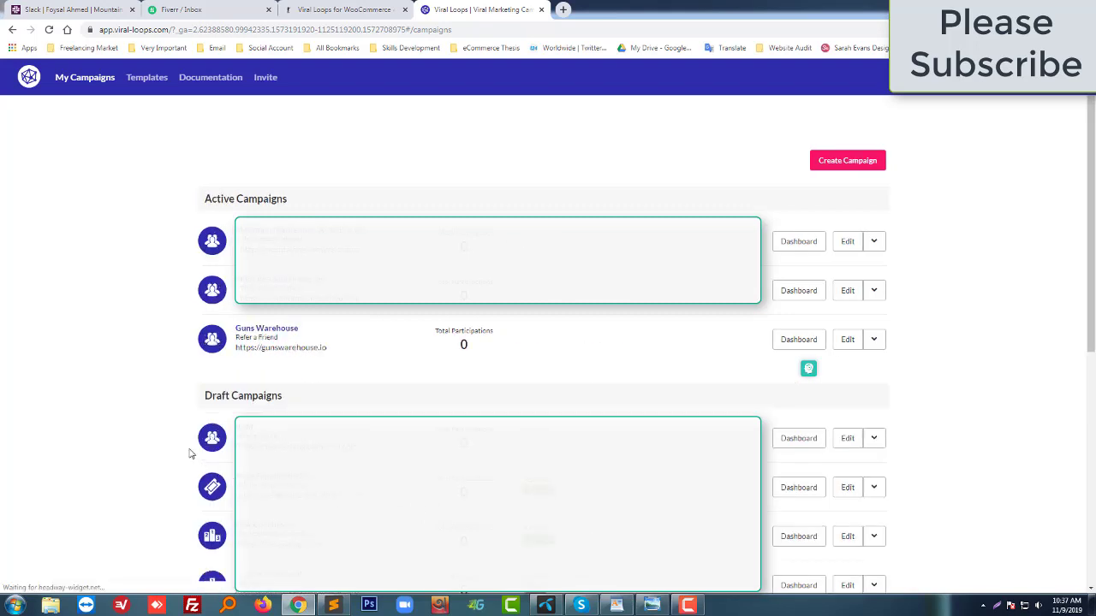
left_click(342, 10)
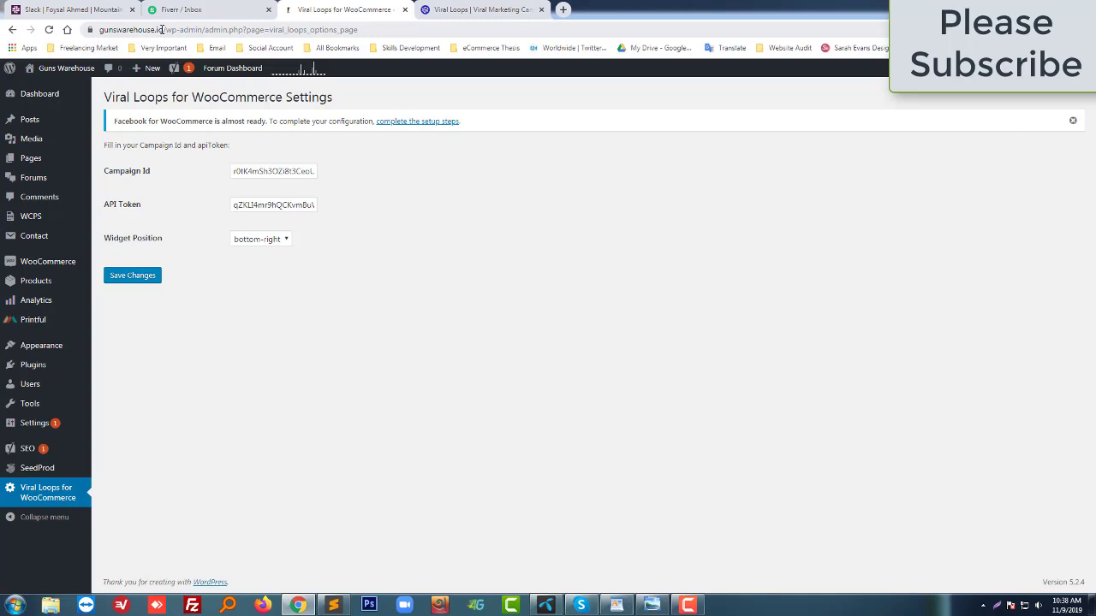
Copy the gunswarehouse.io address and load it in a new incognito Chrome window.
left_click_drag(163, 29, 99, 30)
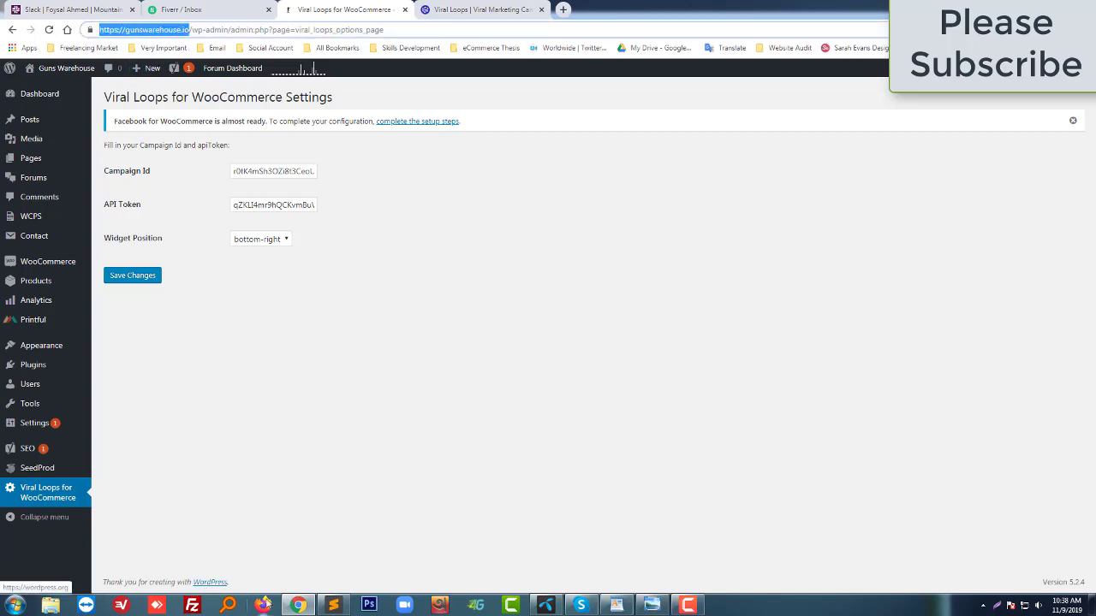
right_click(298, 605)
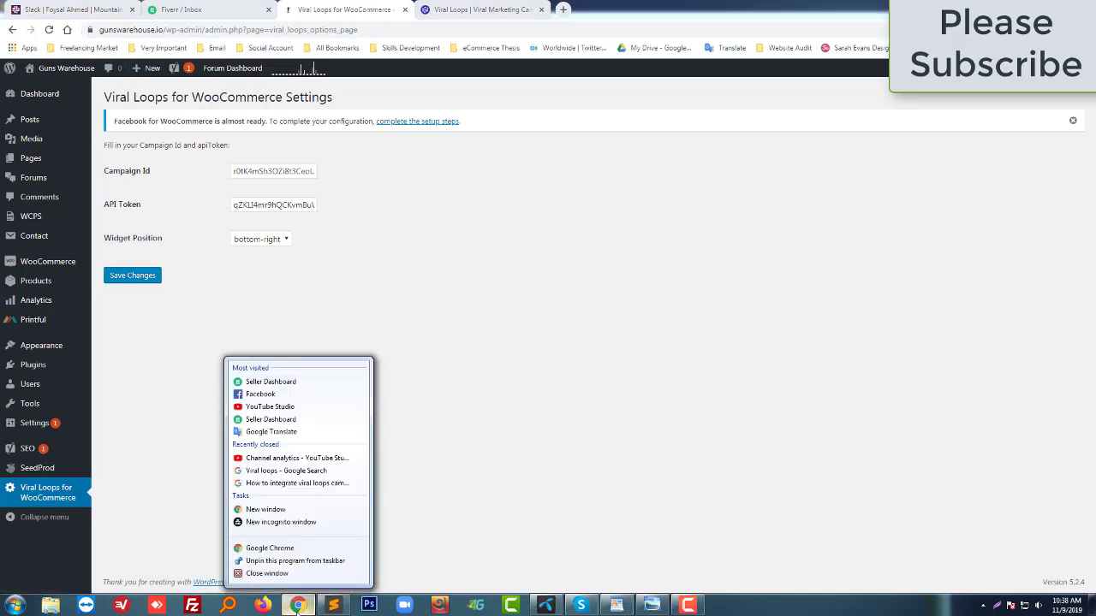
left_click(294, 524)
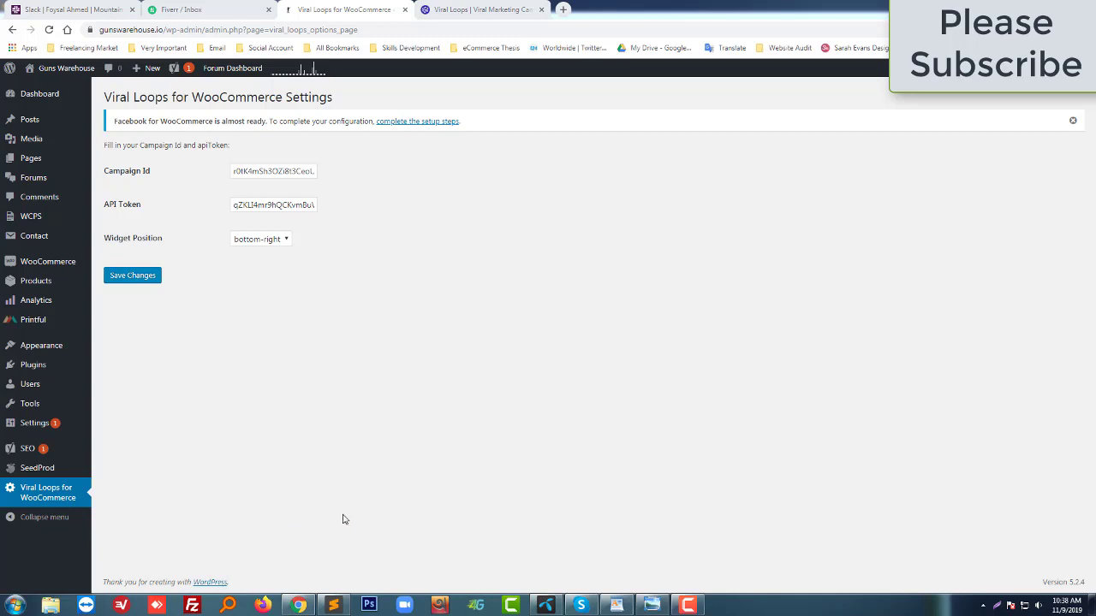
key("ctrl+v")
key("Return")
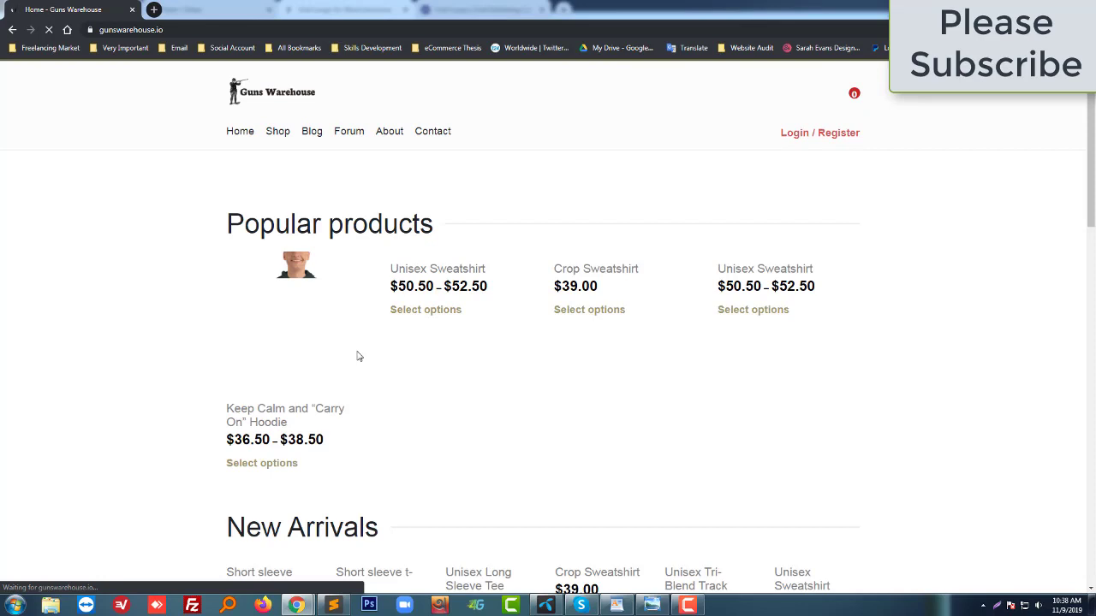
Dismiss both SMS alert pop-ups so the storefront shows the Invite referral widget.
left_click(536, 335)
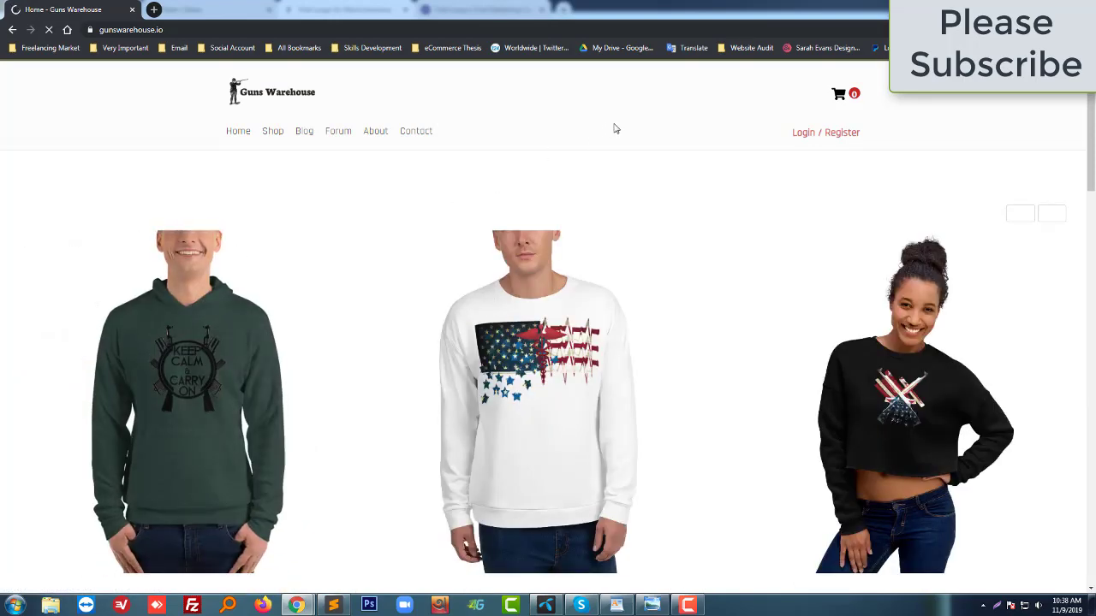
left_click(543, 334)
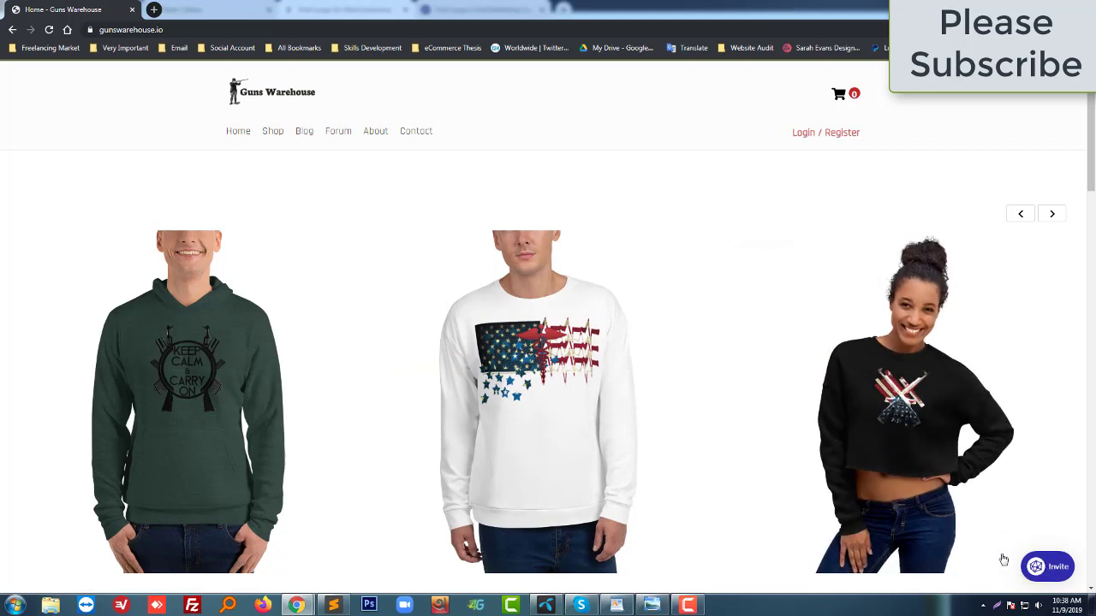
left_click(1048, 567)
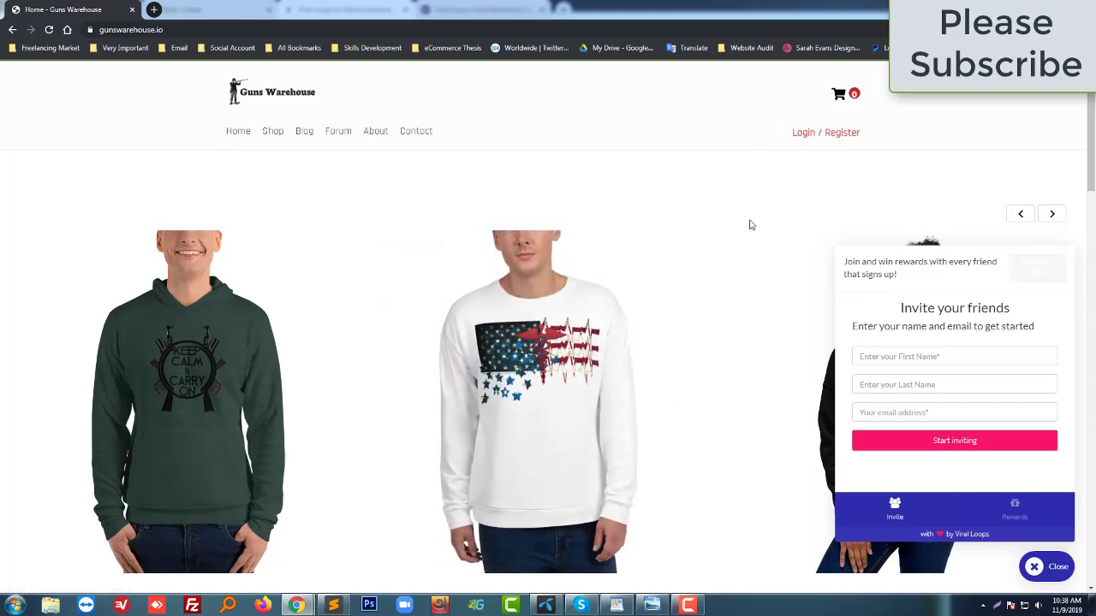
scroll(741, 293, "down", 5)
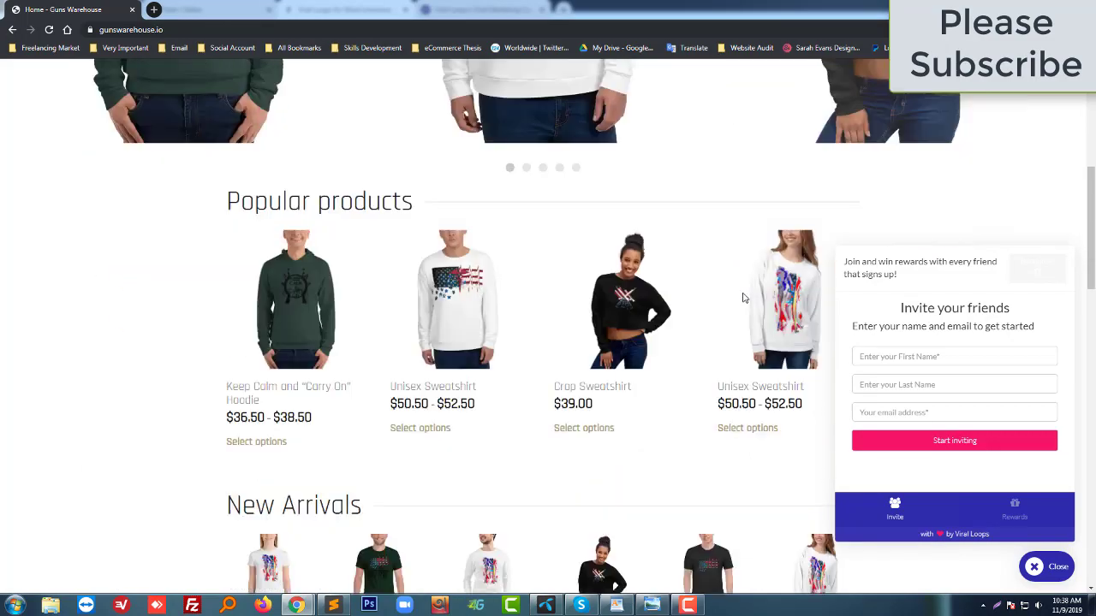
scroll(743, 298, "down", 10)
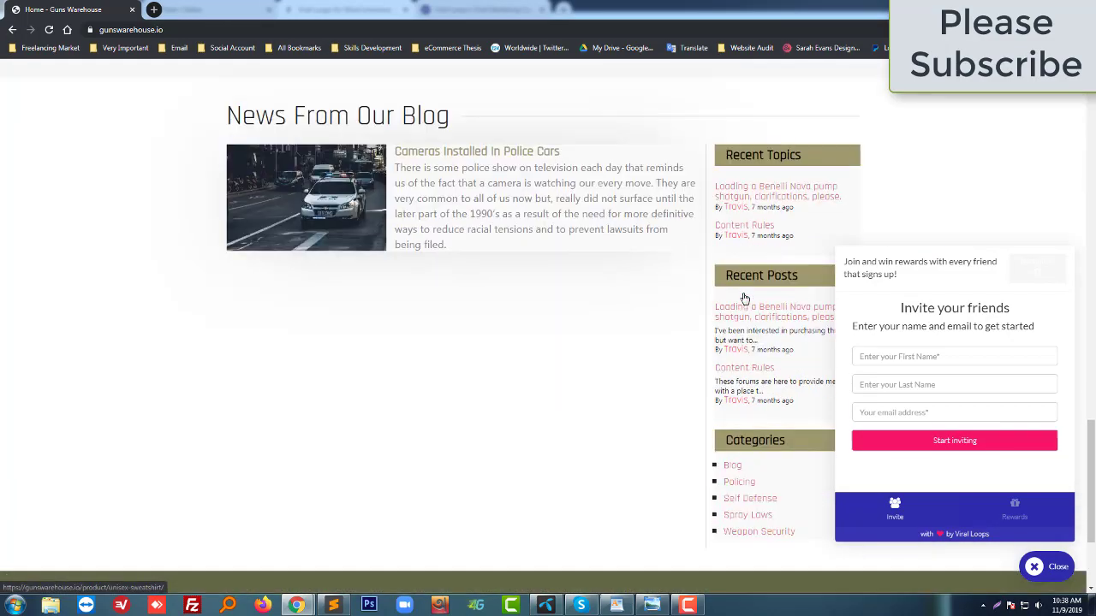
scroll(743, 298, "down", 3)
scroll(617, 456, "up", 8)
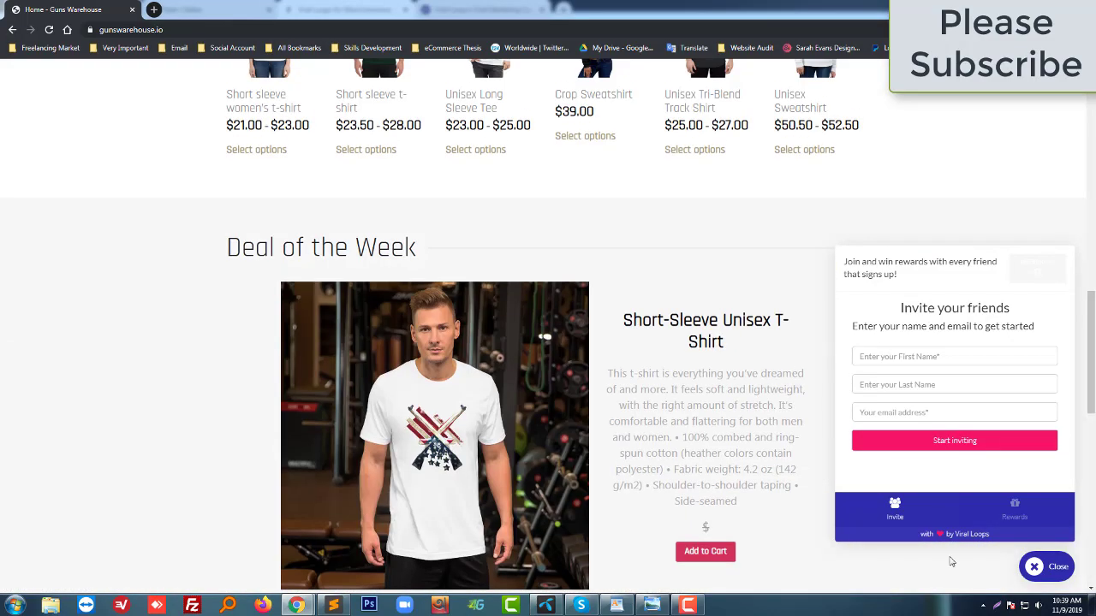
left_click(1043, 572)
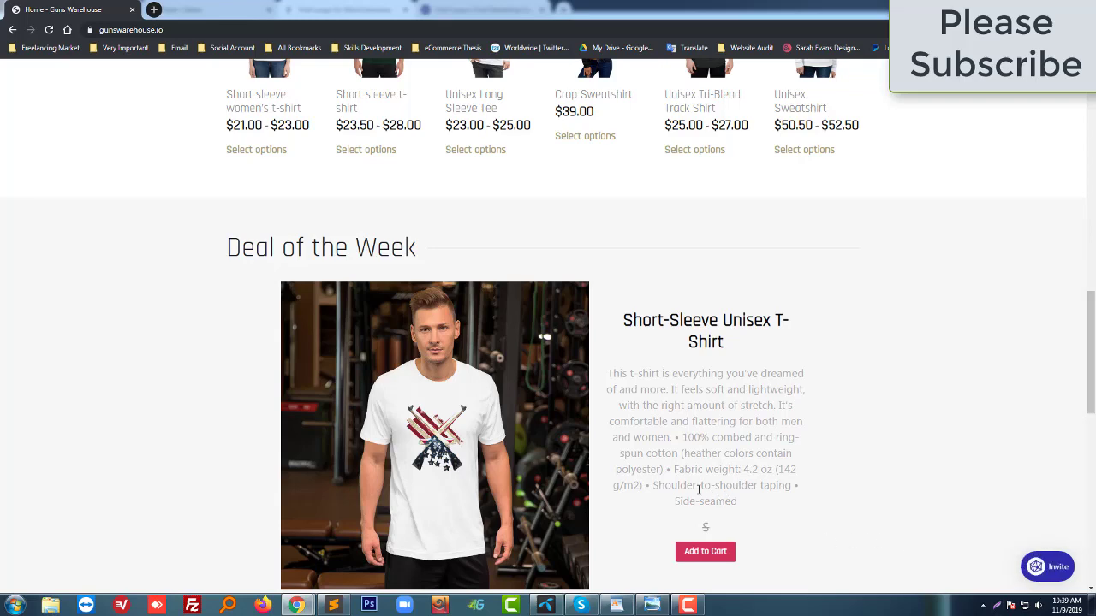
scroll(699, 488, "up", 15)
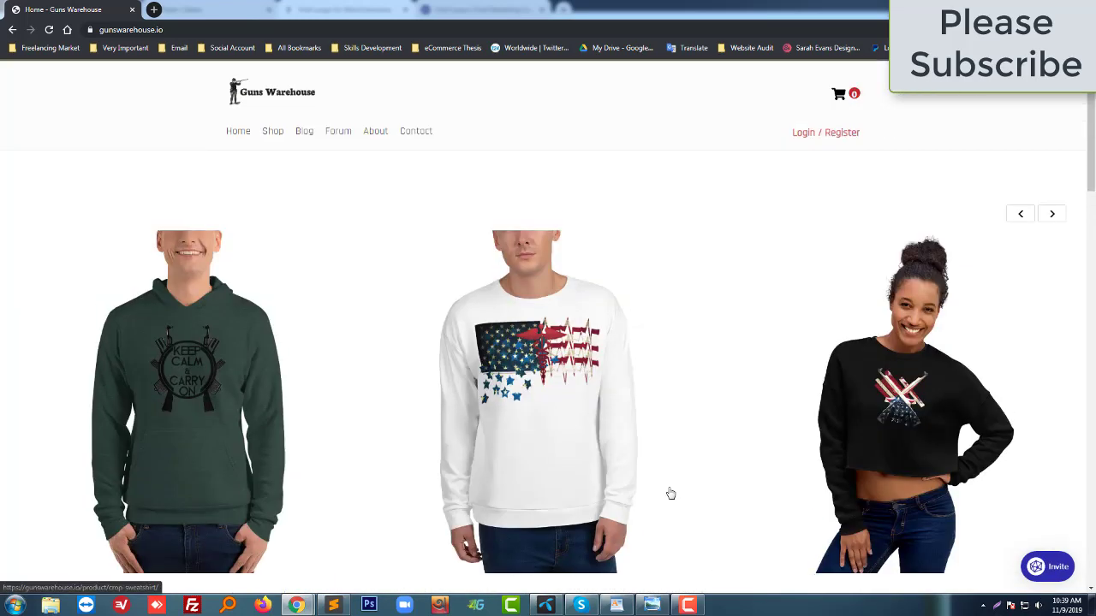